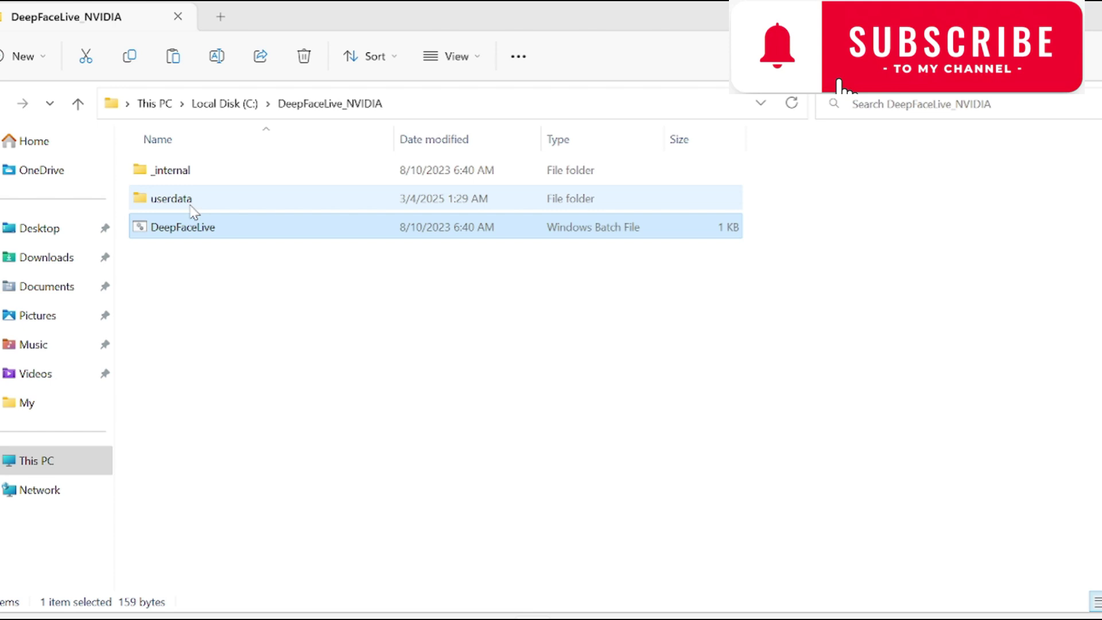
# Launch DeepFaceLive from its batch file in C:\DeepFaceLive_NVIDIA.
pyautogui.doubleClick(193, 228)
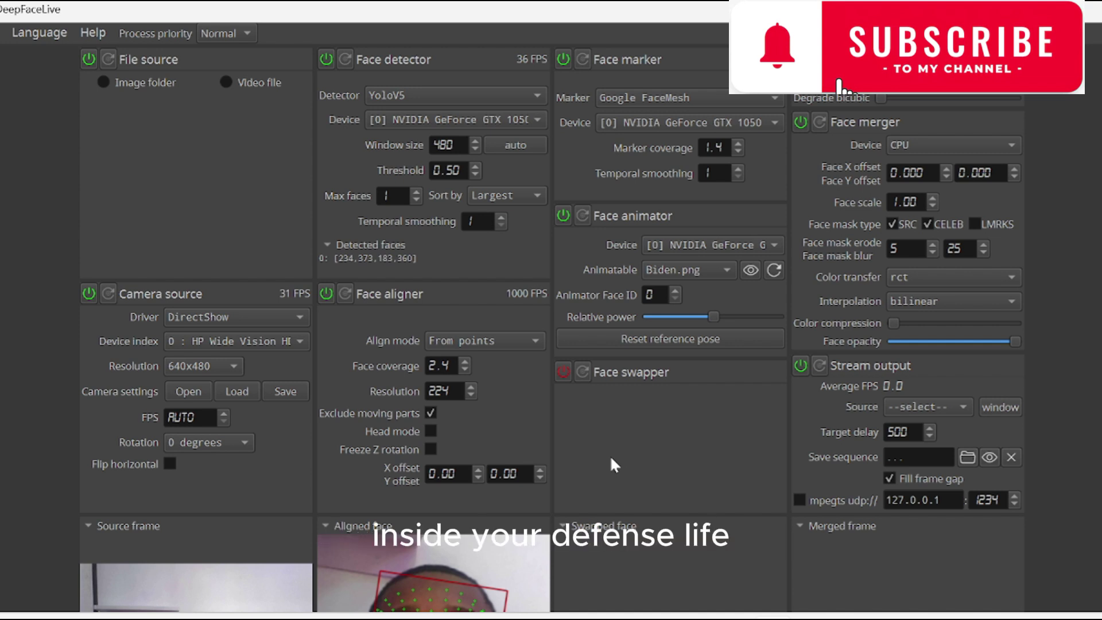
# Power on the pipeline with 0: HP Wide Vision HD Camera as the device, leaving Face swapper off.
pyautogui.click(90, 292)
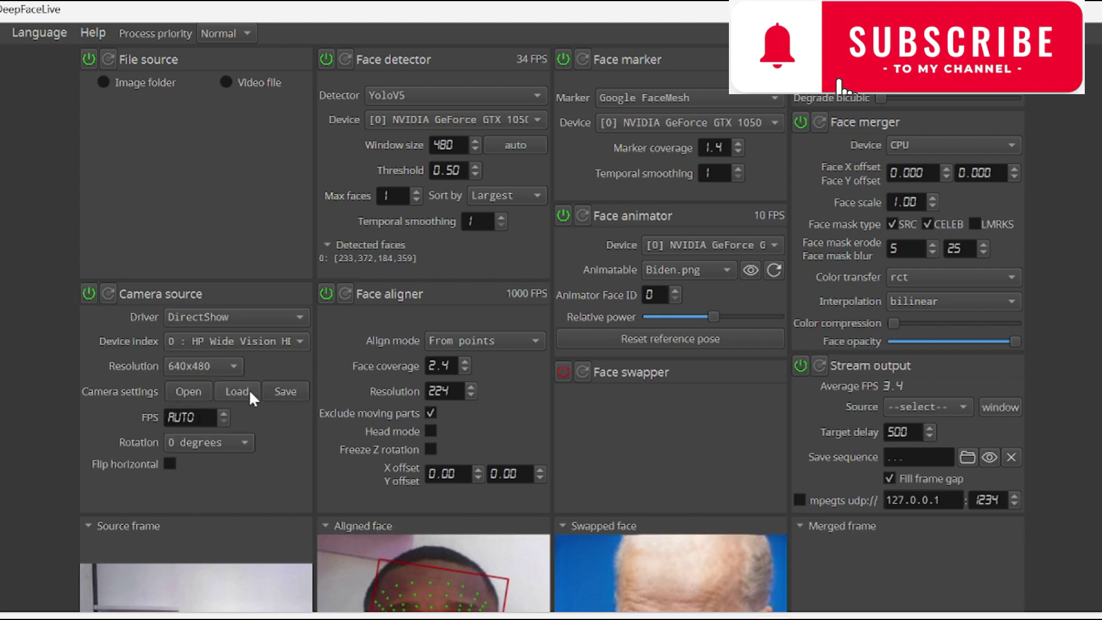
pyautogui.click(259, 341)
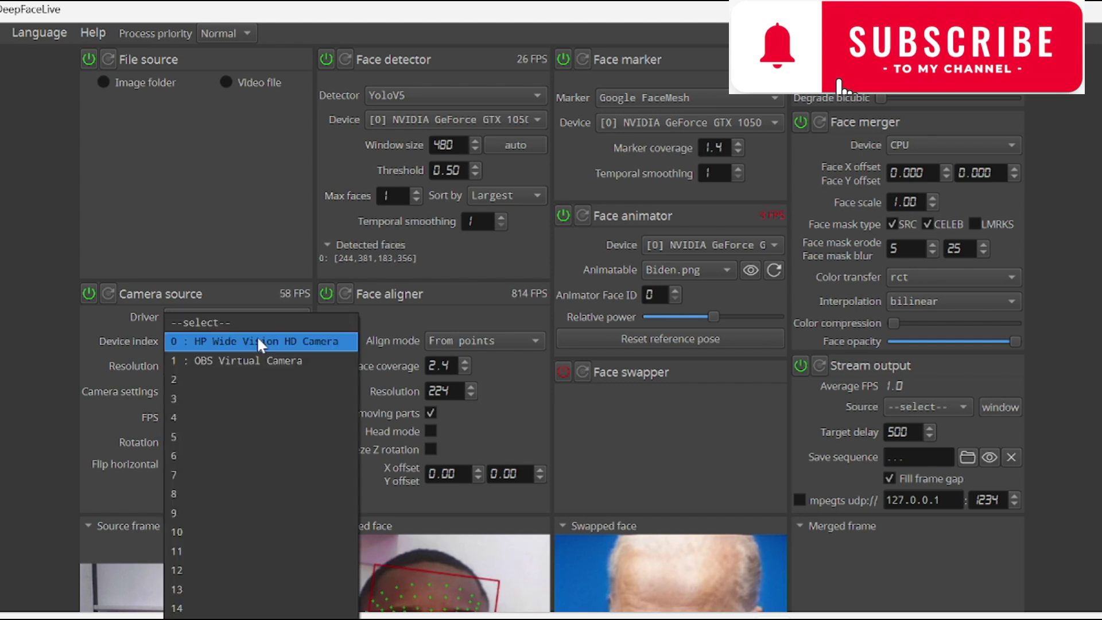
pyautogui.click(226, 342)
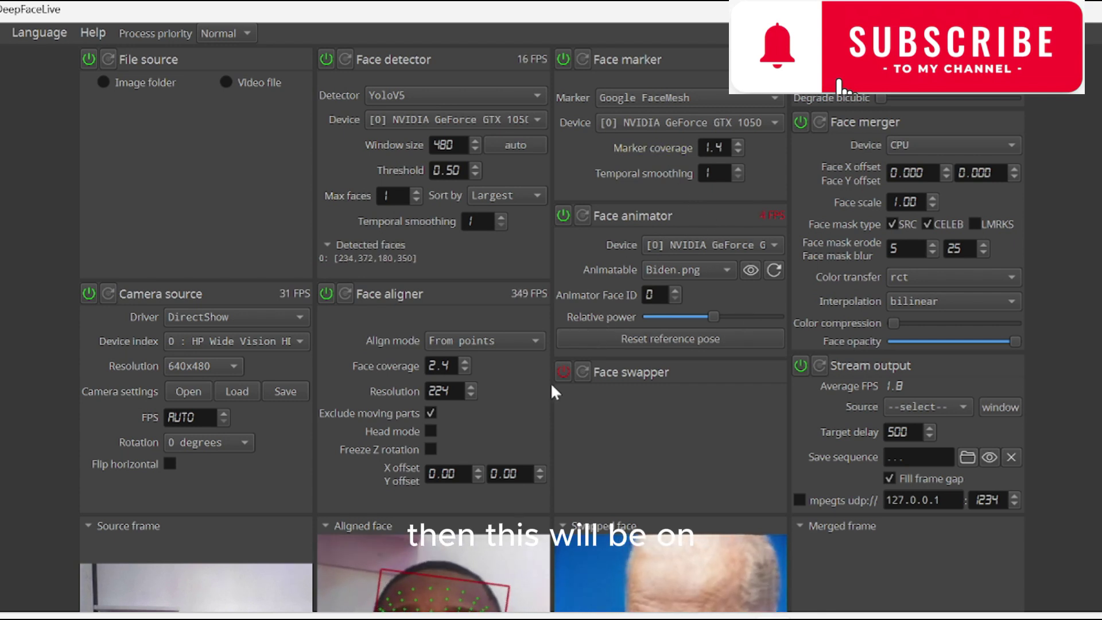
pyautogui.click(565, 371)
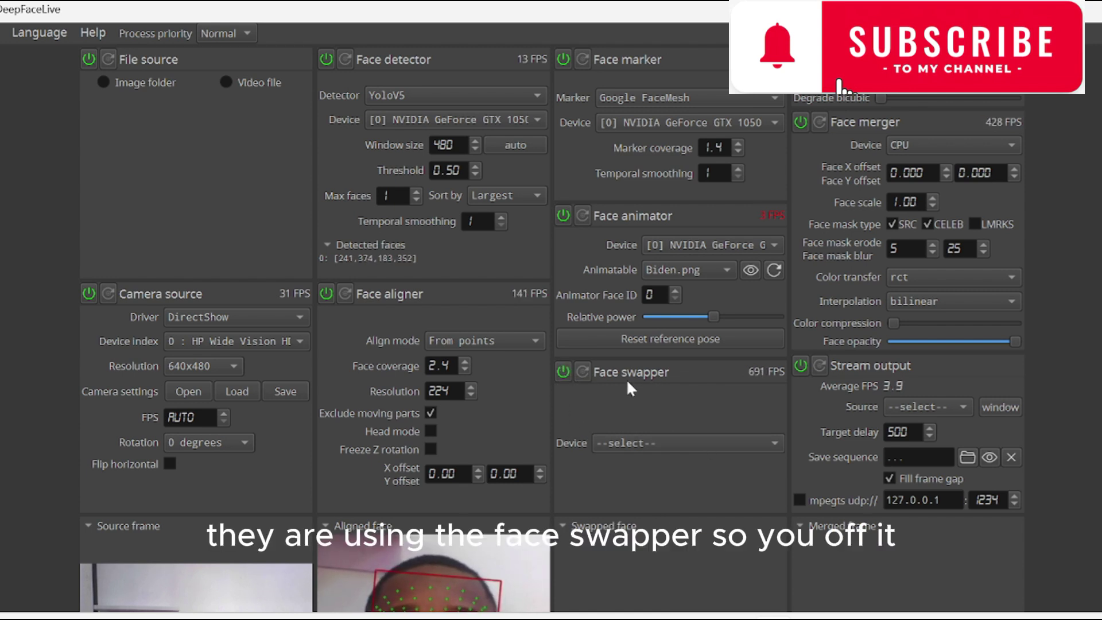
pyautogui.click(562, 372)
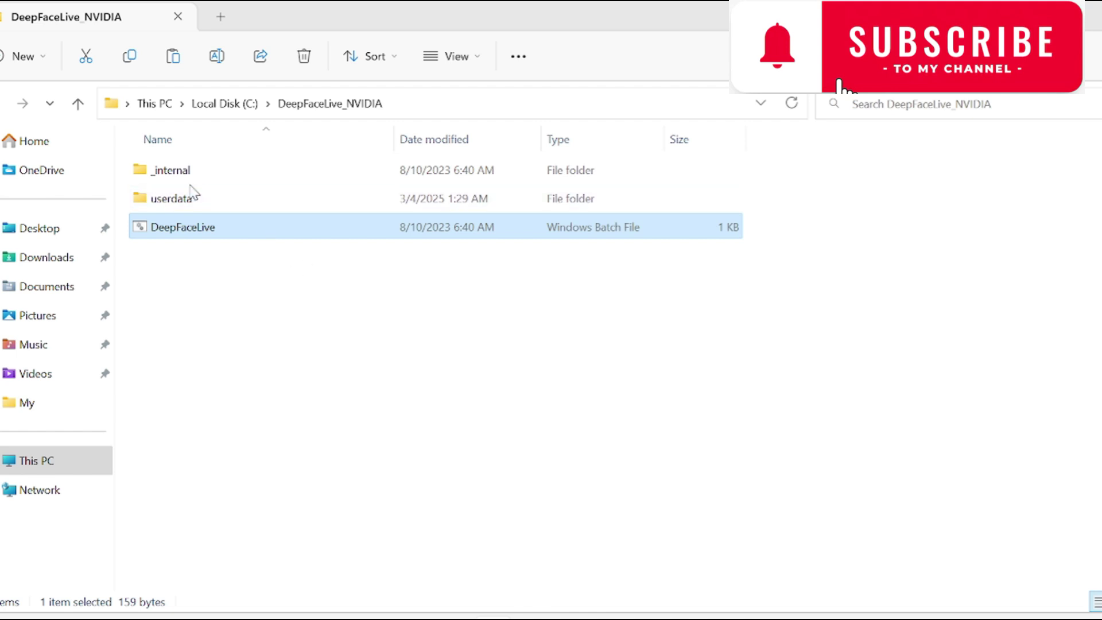
# Browse to userdata\animatables and select all seven portrait images.
pyautogui.doubleClick(188, 200)
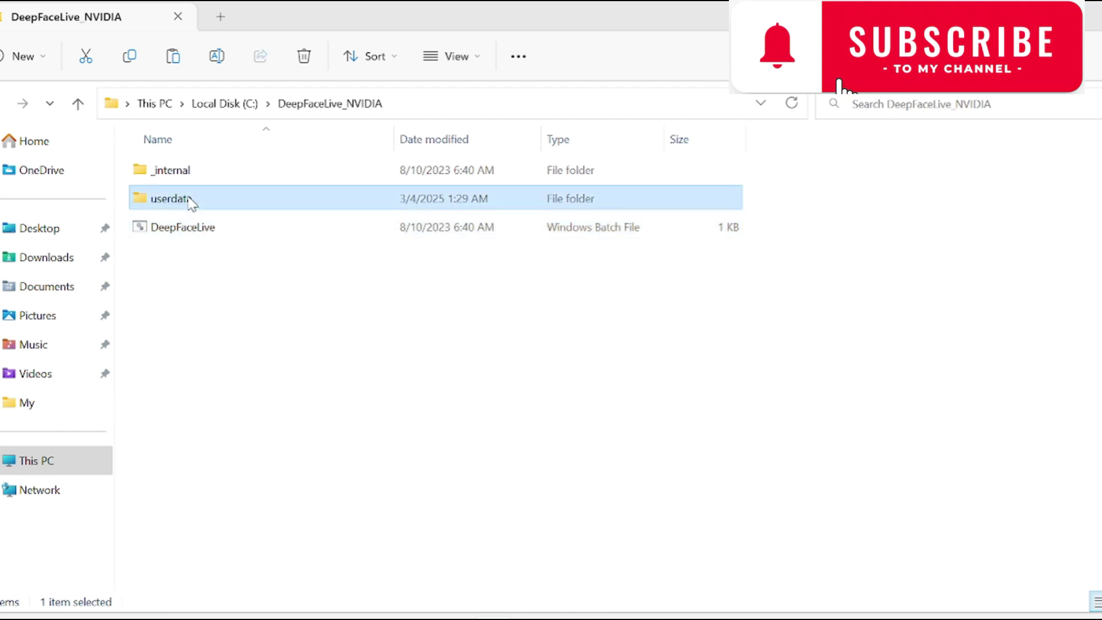
pyautogui.doubleClick(194, 172)
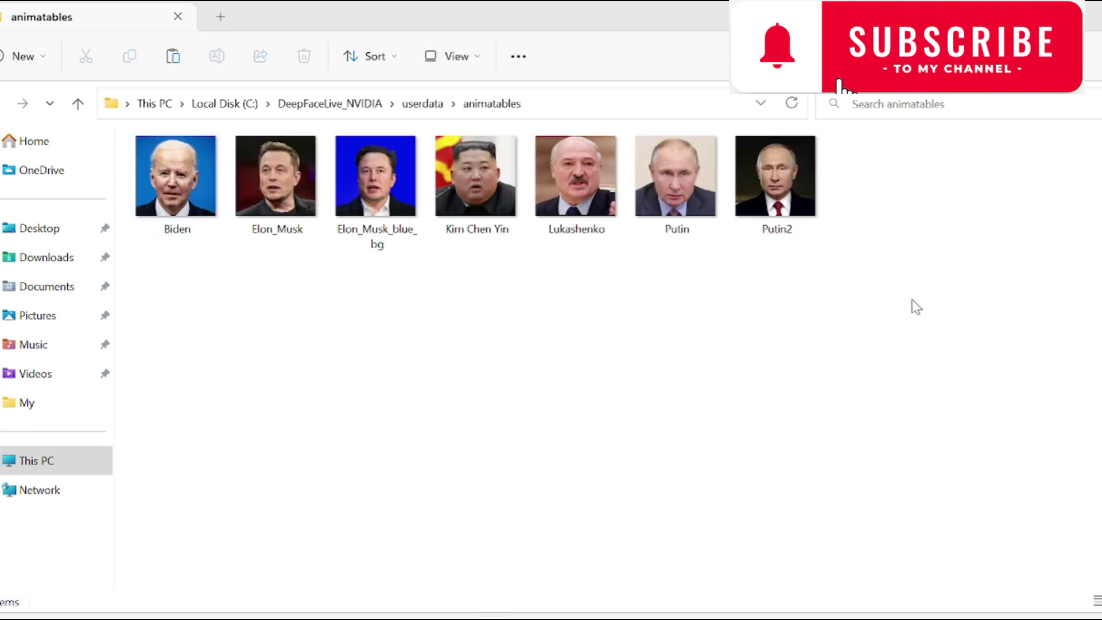
pyautogui.moveTo(913, 302); pyautogui.dragTo(145, 149)
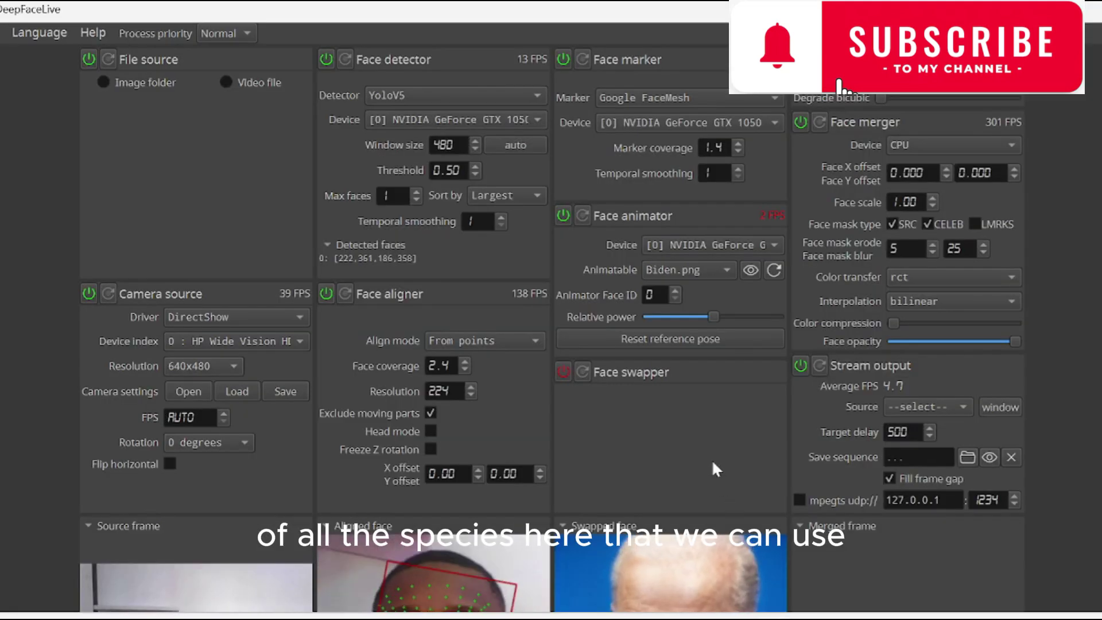
# Try Elon_Musk.png as the animatable, maximize the window, then switch back to Biden.png.
pyautogui.click(672, 268)
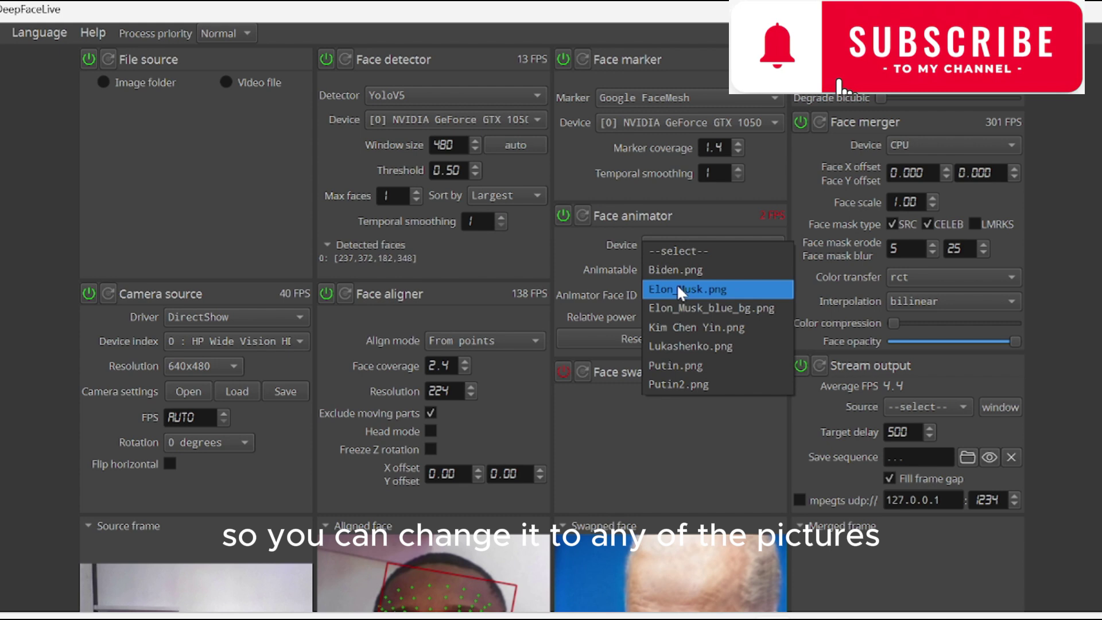
pyautogui.click(677, 293)
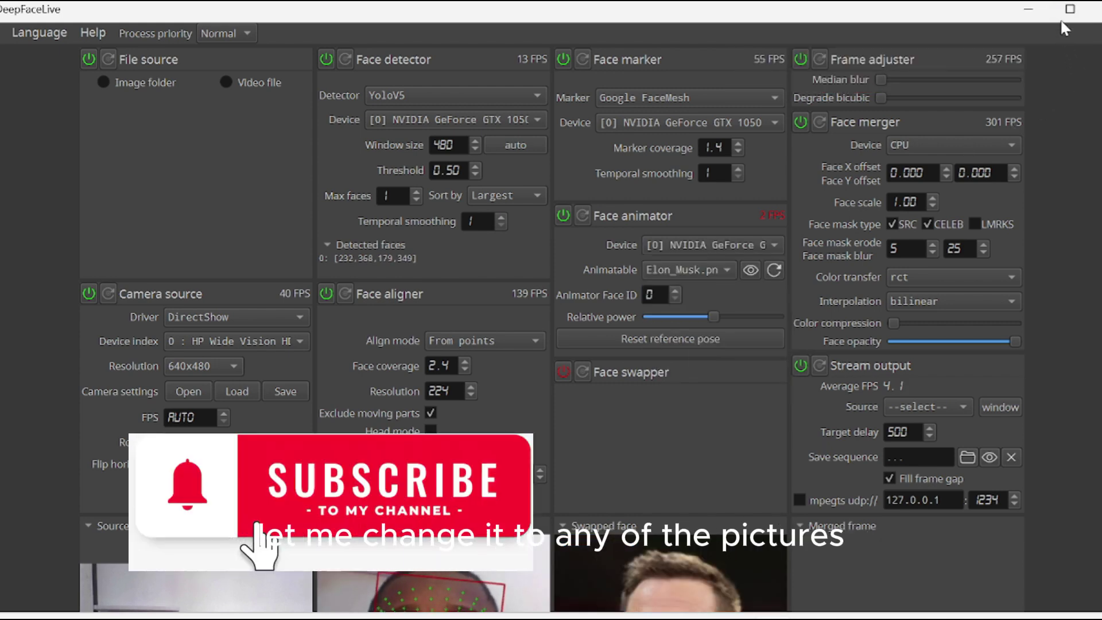
pyautogui.click(1068, 10)
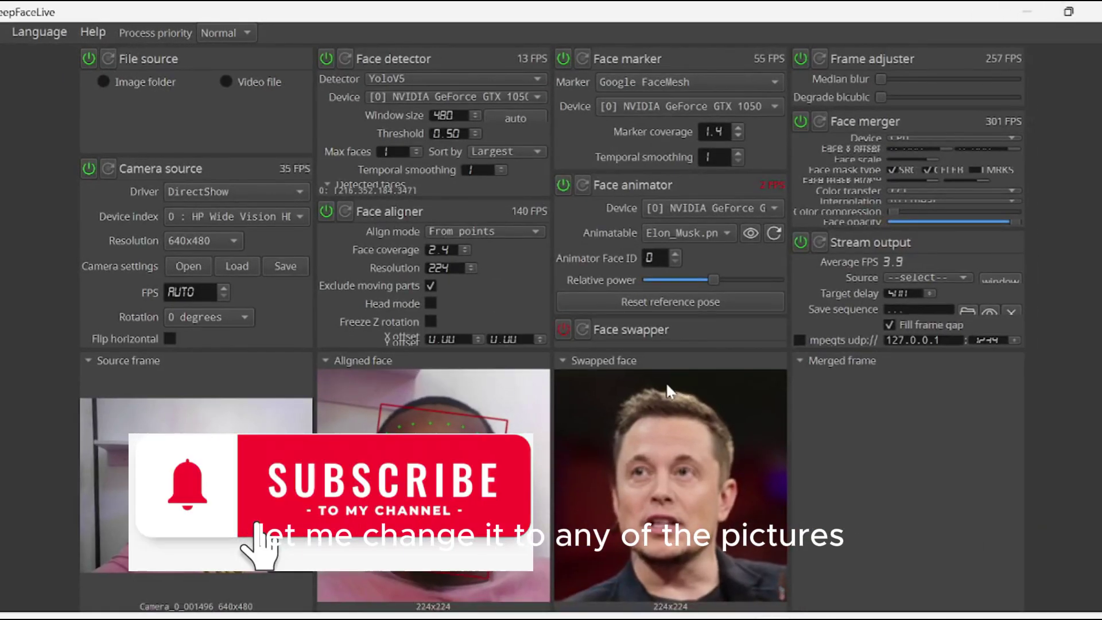
pyautogui.click(670, 232)
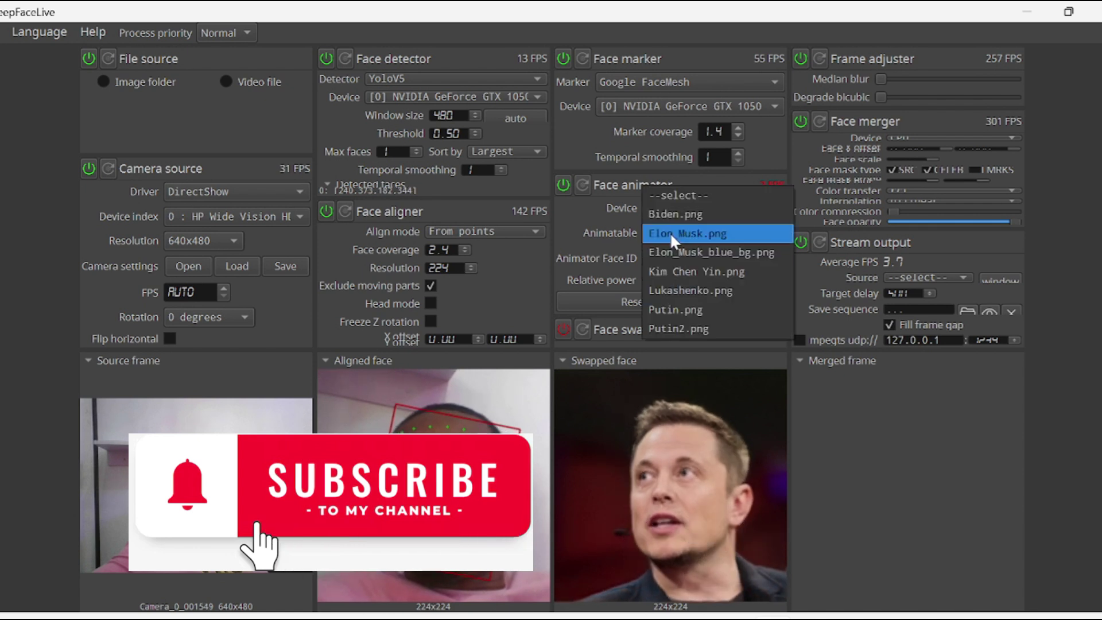
pyautogui.click(661, 214)
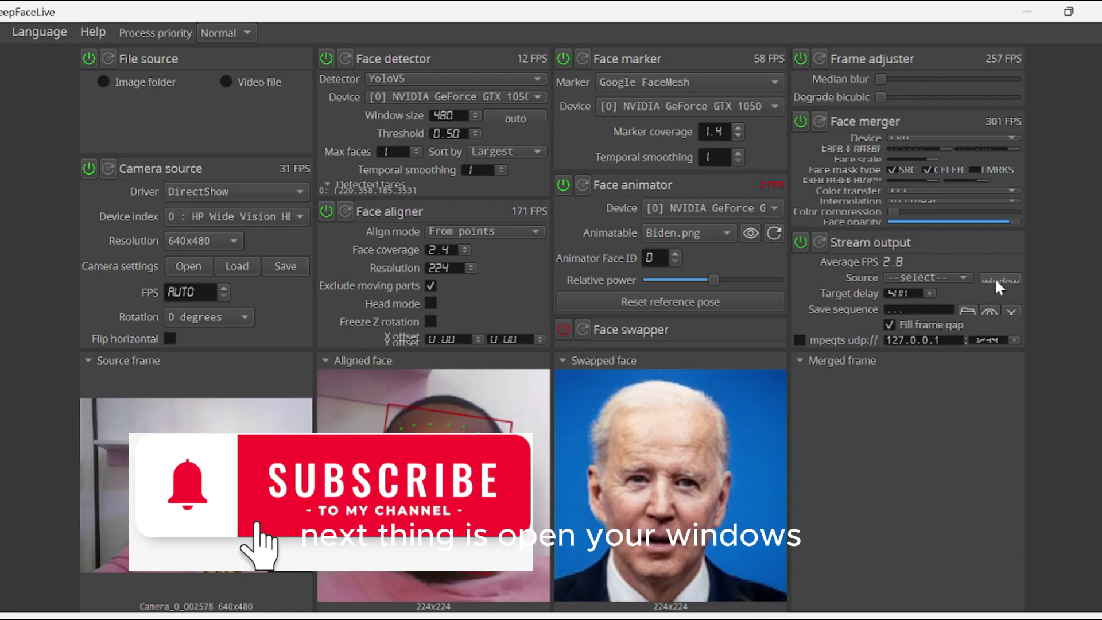
# Restore the window, set the Stream output Source to Swapped face, and show the output window.
pyautogui.click(1069, 13)
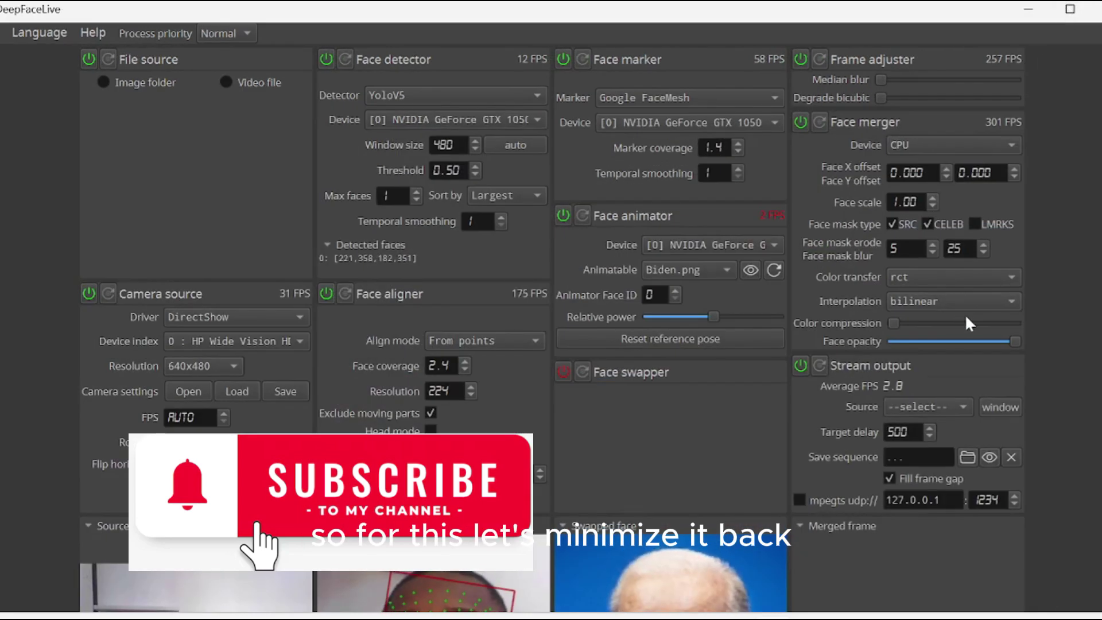
pyautogui.click(928, 404)
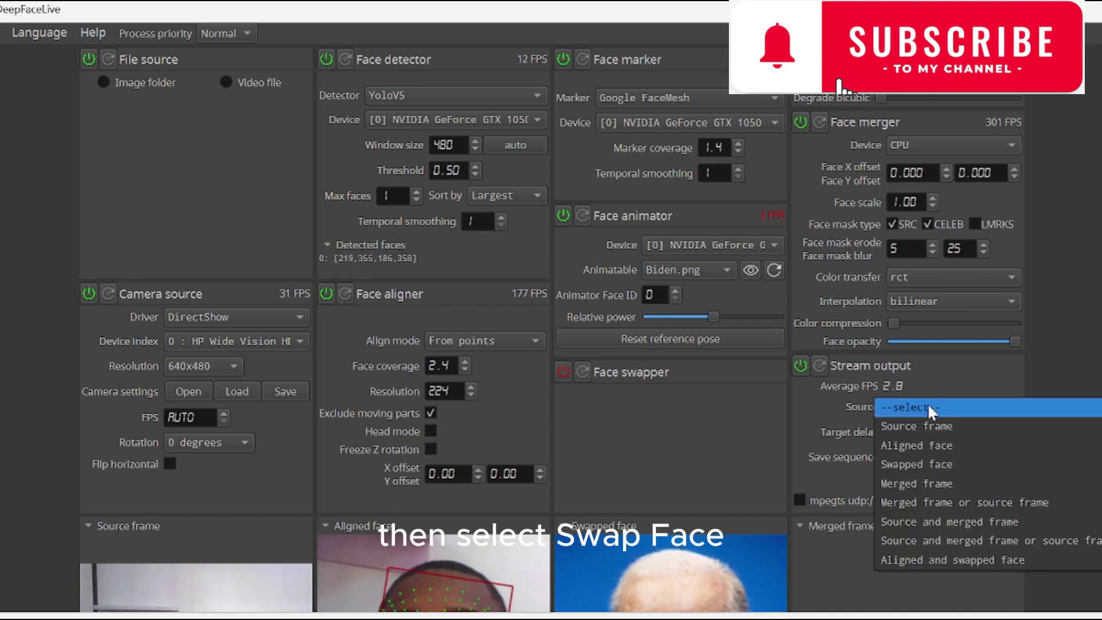
pyautogui.click(895, 467)
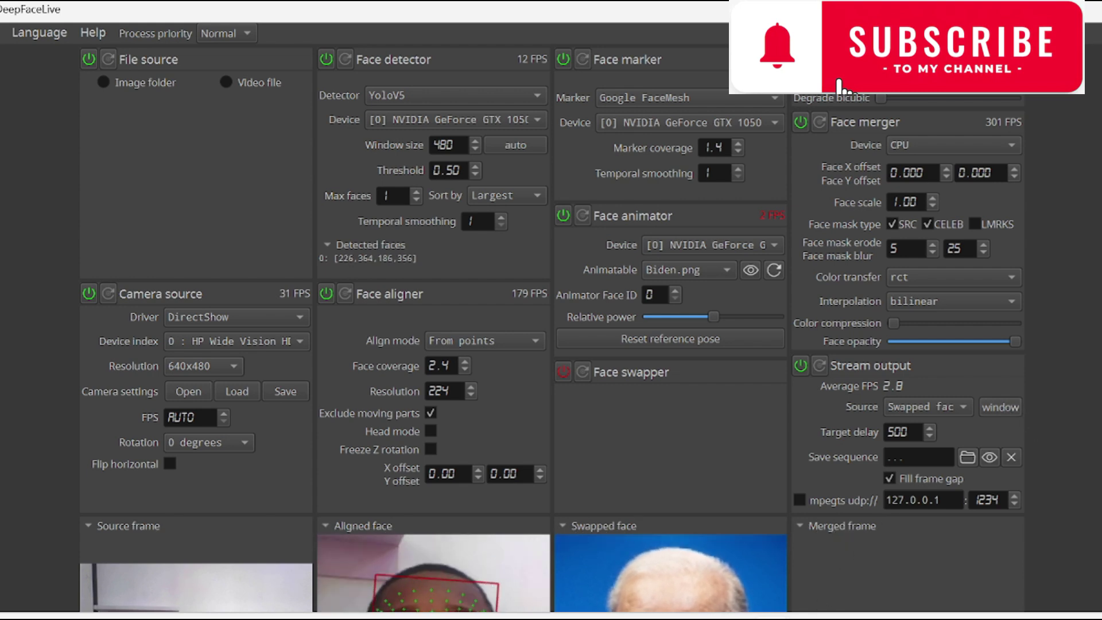
pyautogui.moveTo(773, 617)
pyautogui.click(834, 517)
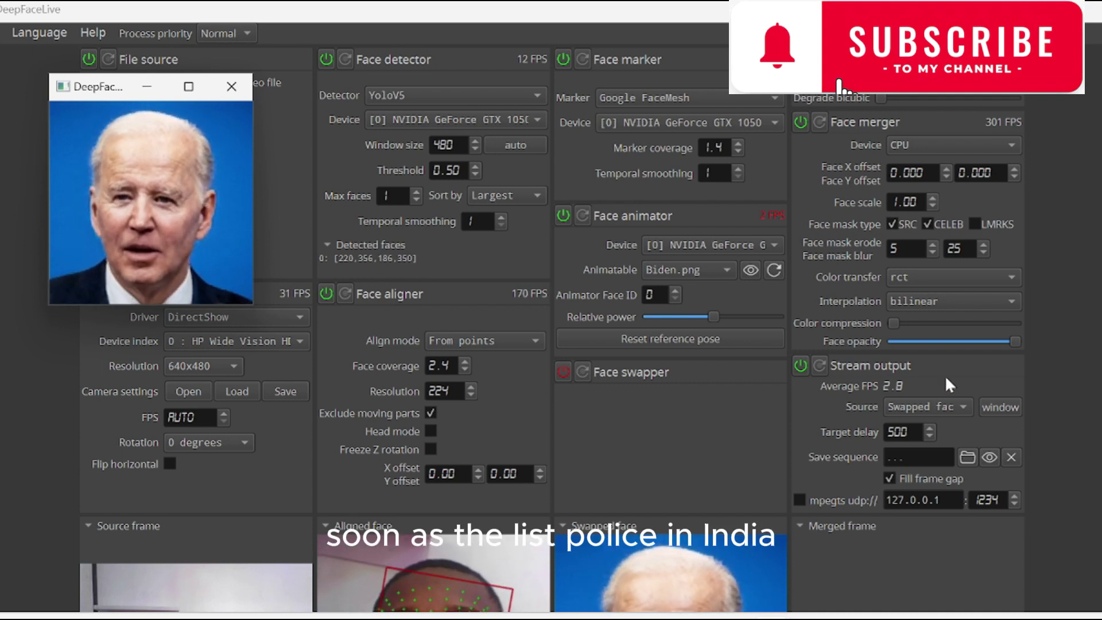
# Run the face merger on the NVIDIA GPU and bring the output window to the front.
pyautogui.click(968, 144)
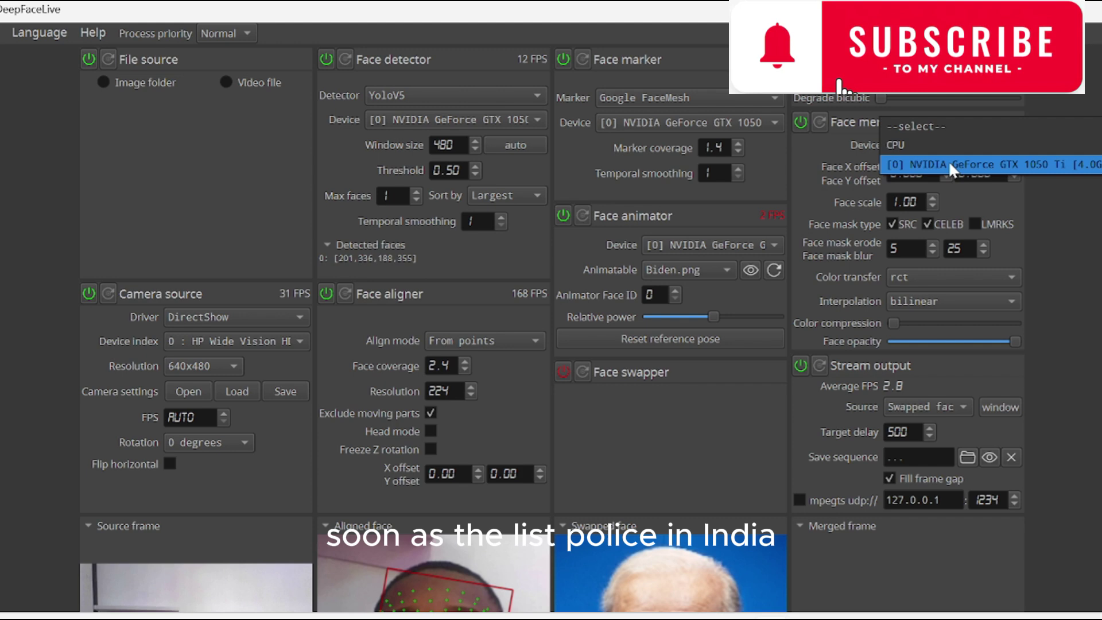
pyautogui.click(947, 160)
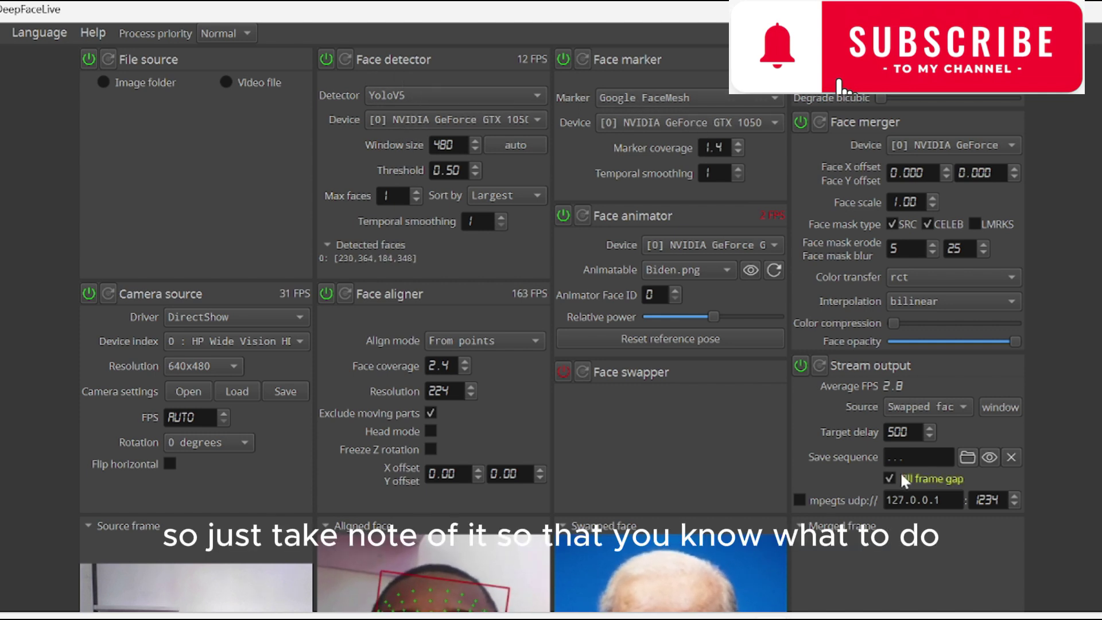
pyautogui.moveTo(772, 616)
pyautogui.click(821, 562)
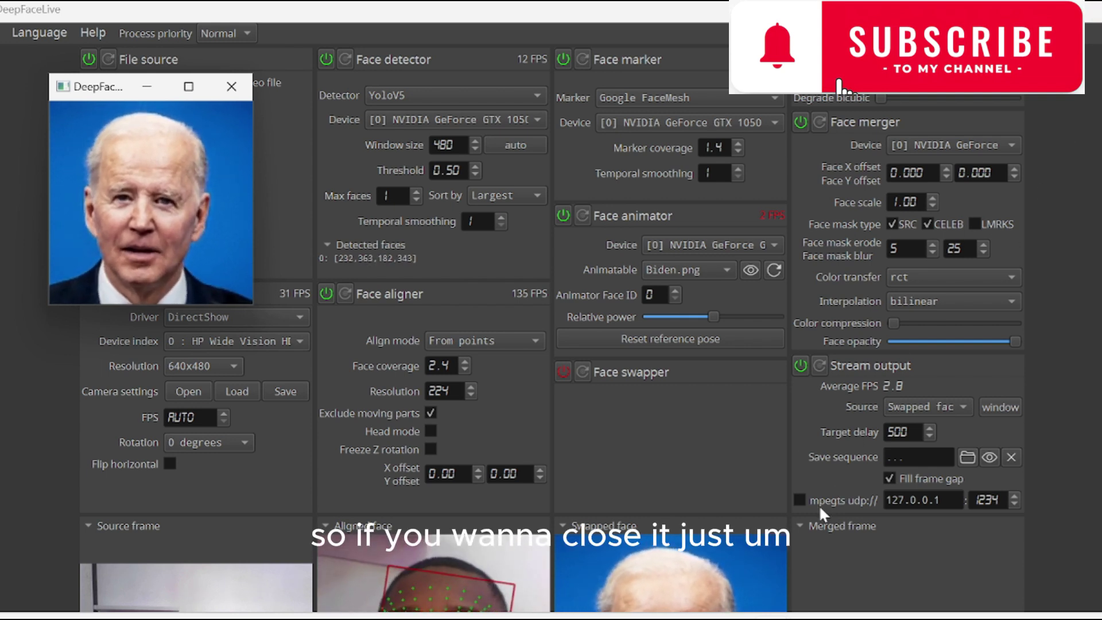
# Shut down DeepFaceLive by closing its console, and clear the image selection.
pyautogui.click(1036, 10)
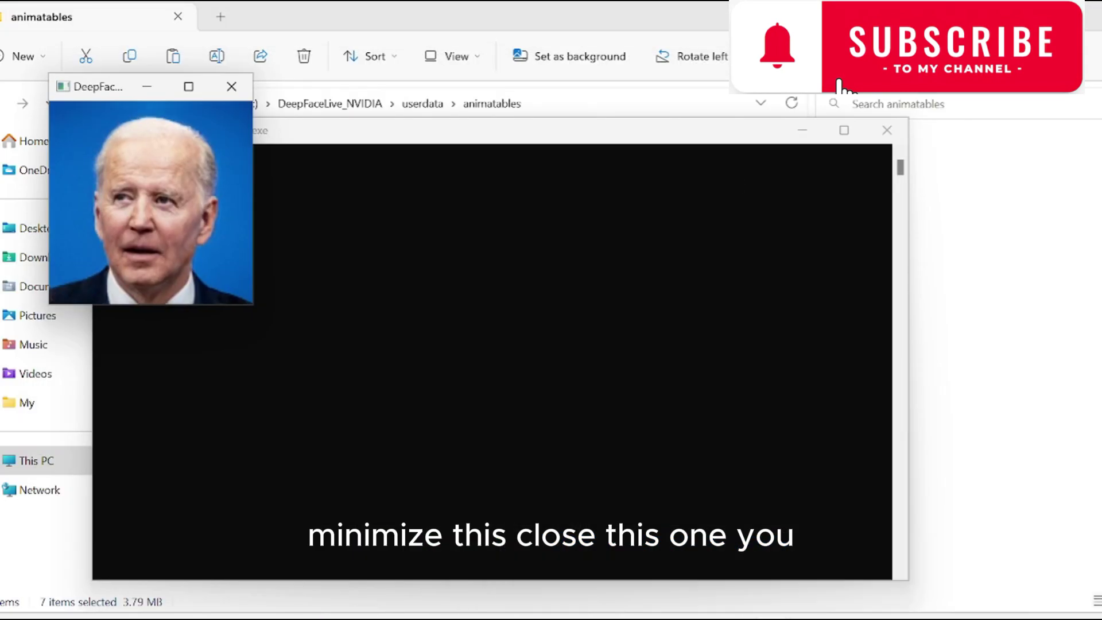
pyautogui.click(711, 269)
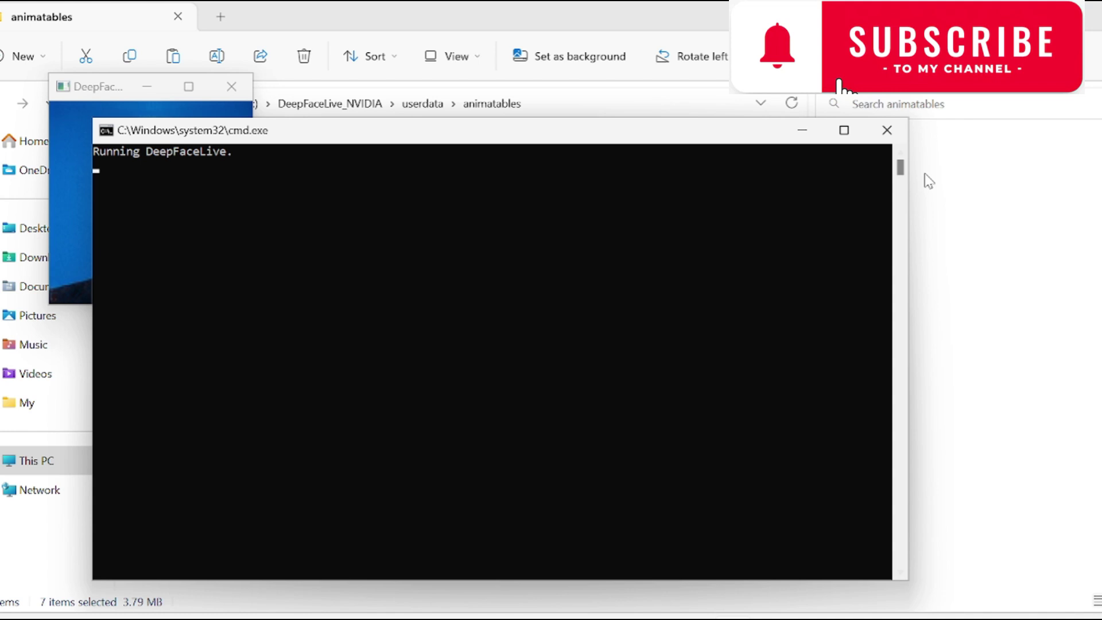
pyautogui.click(889, 129)
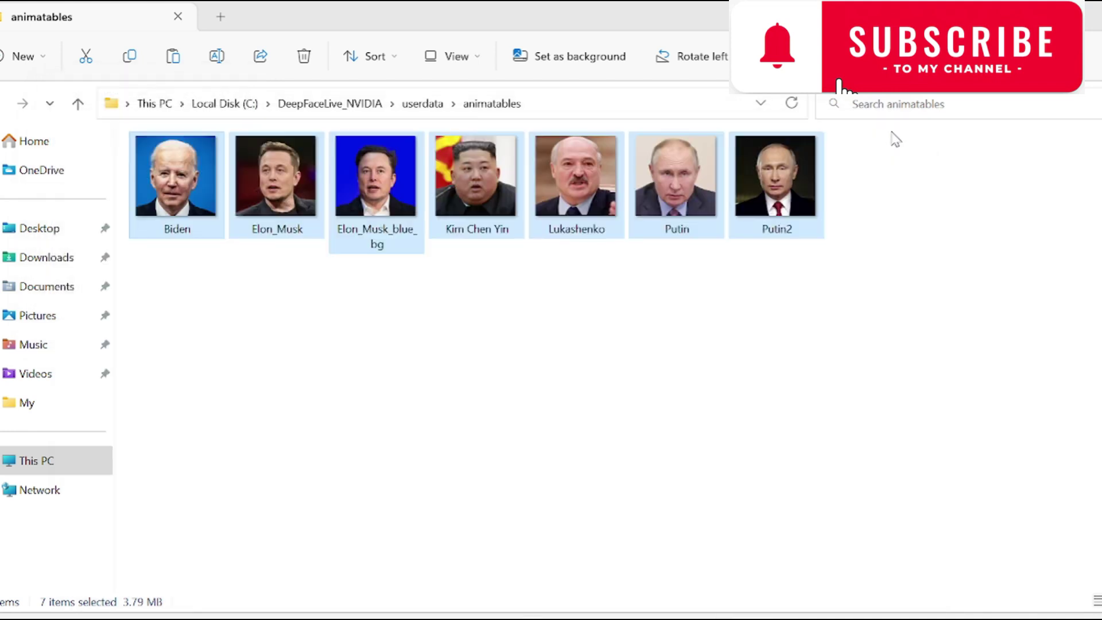
pyautogui.click(527, 304)
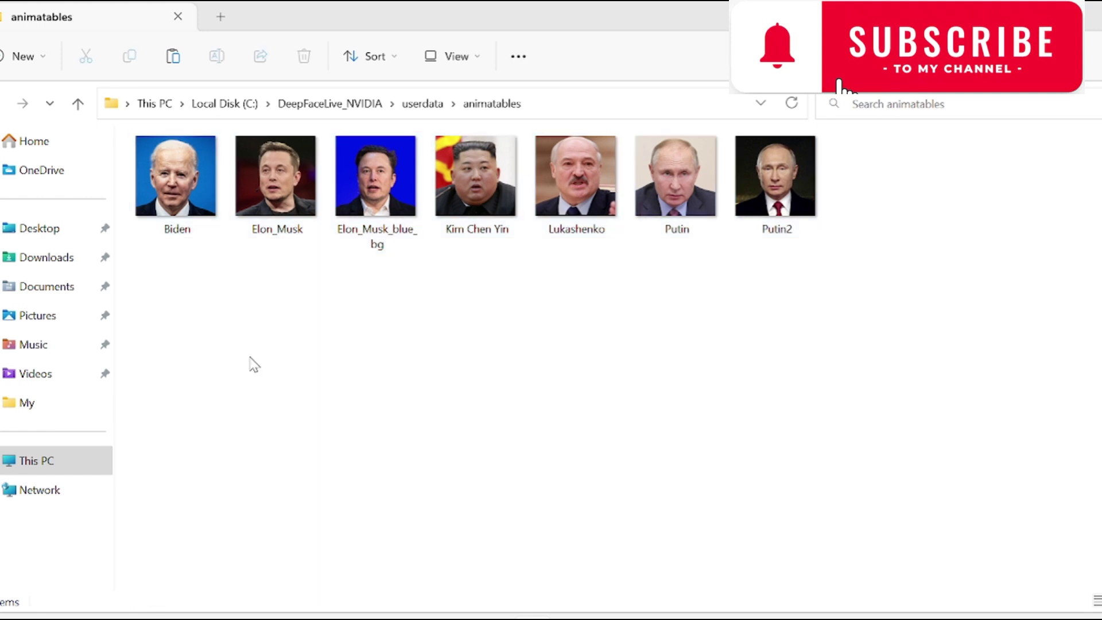
# Copy the 'unnamed' Einstein photo from Pictures\pics.
pyautogui.click(38, 323)
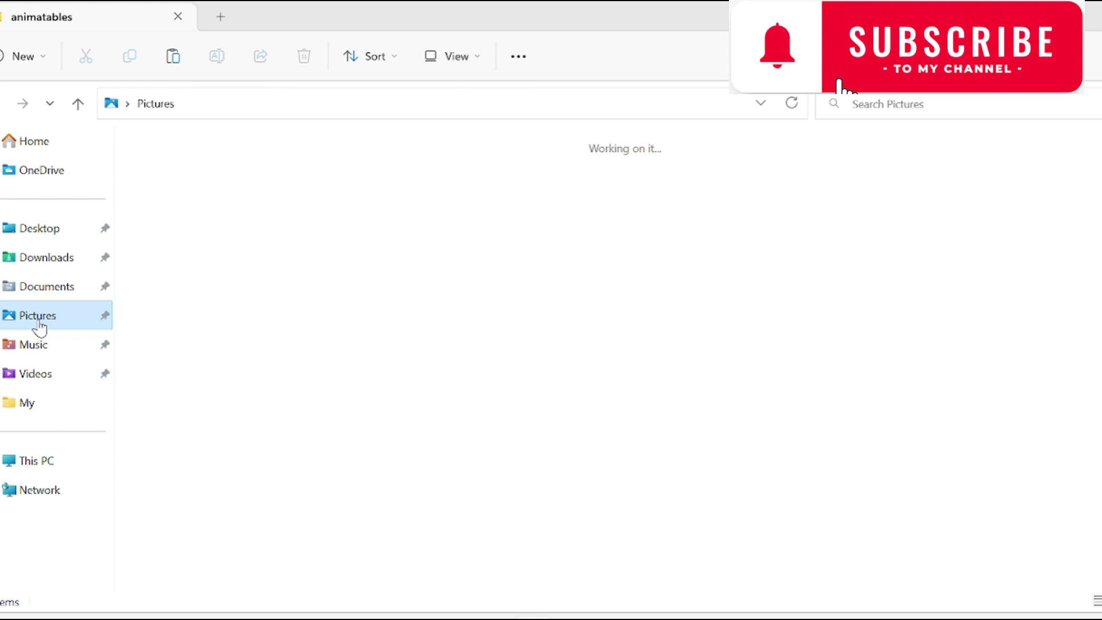
pyautogui.click(289, 196)
pyautogui.doubleClick(288, 197)
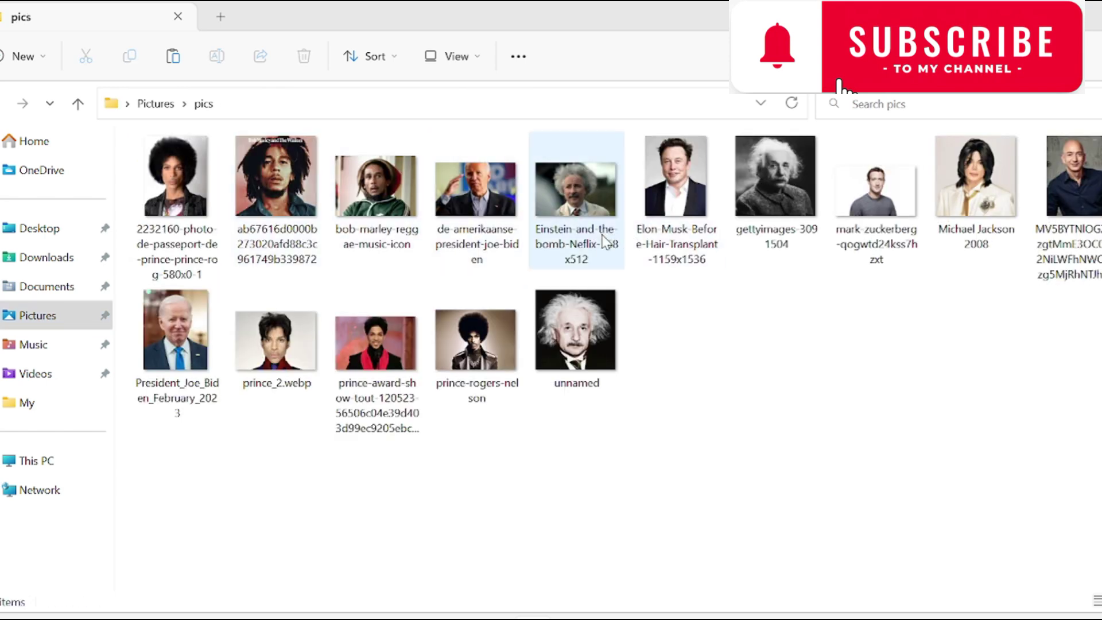
pyautogui.click(568, 339)
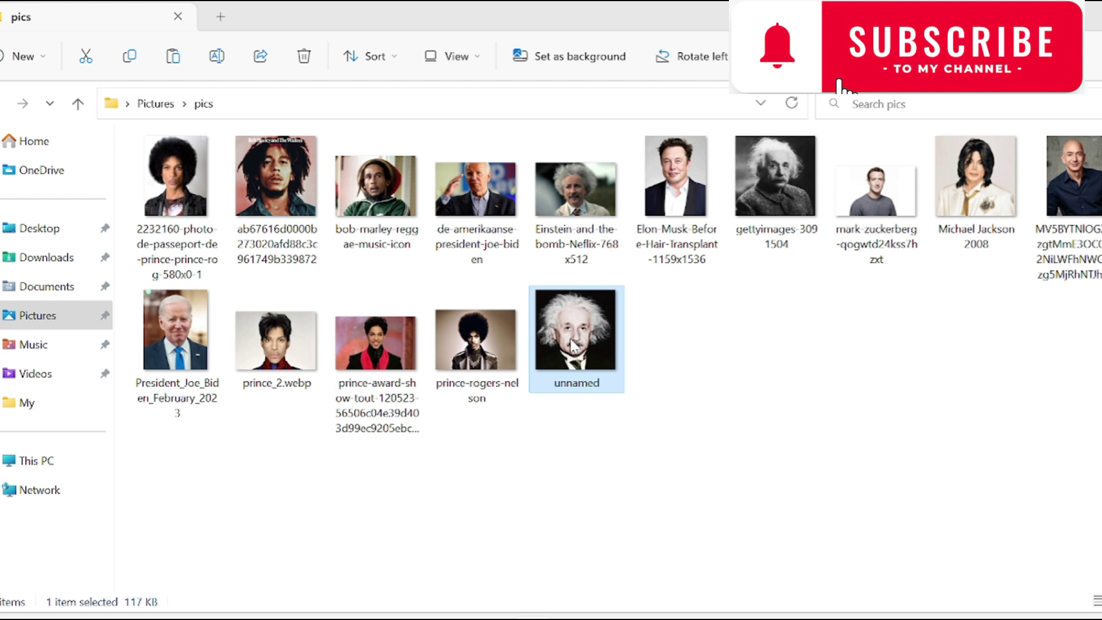
pyautogui.click(129, 56)
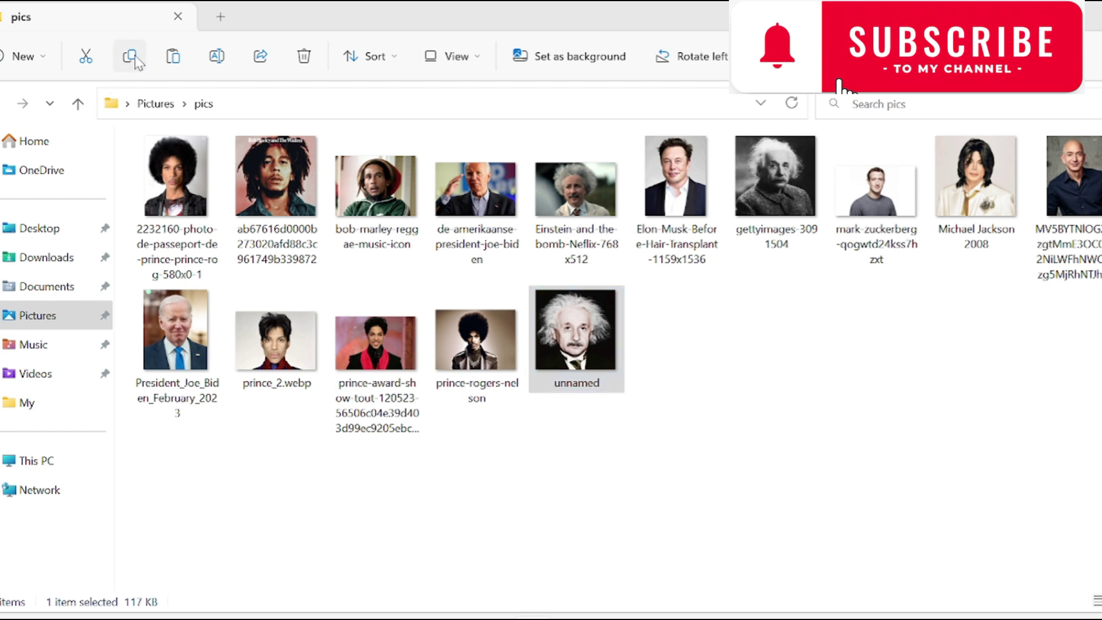
# Paste the photo into userdata\animatables and relaunch DeepFaceLive from its batch file.
pyautogui.click(78, 104)
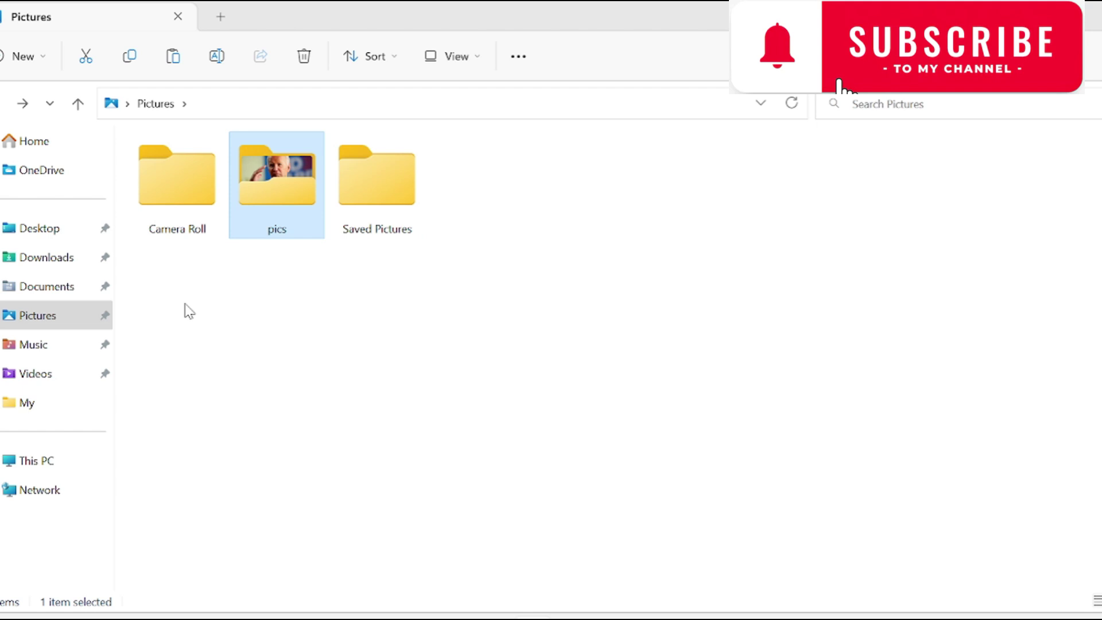
pyautogui.click(22, 104)
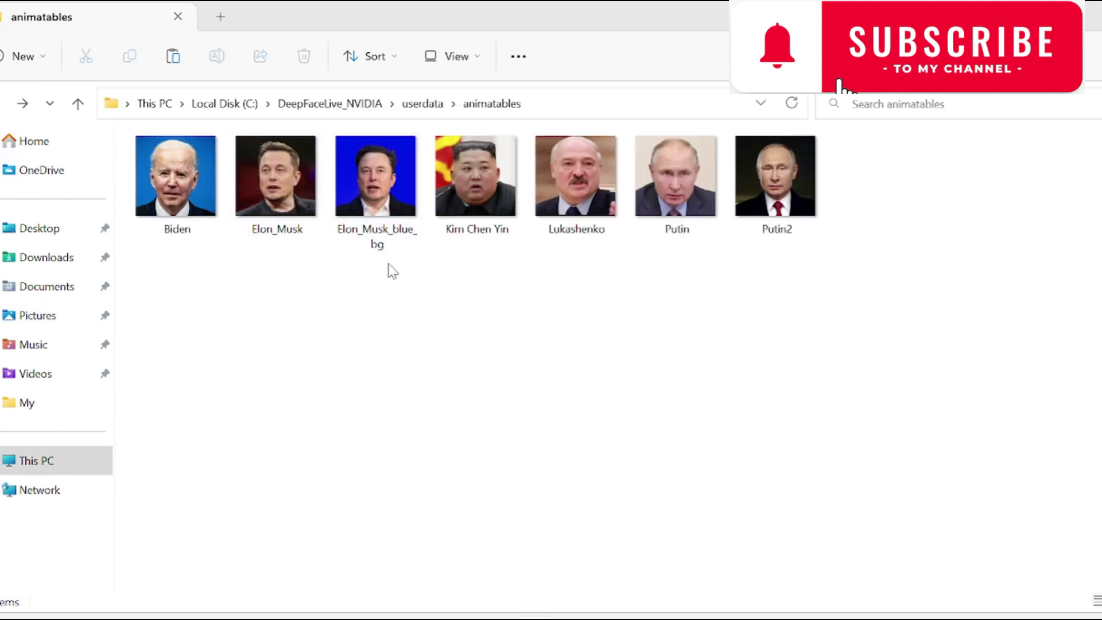
pyautogui.click(172, 58)
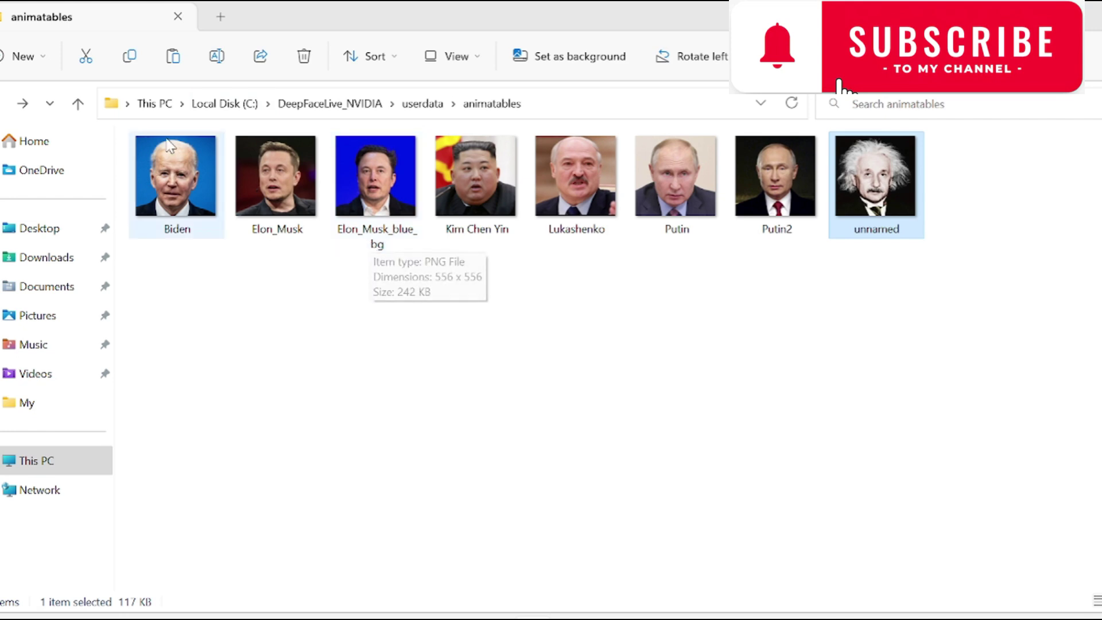
pyautogui.click(3, 103)
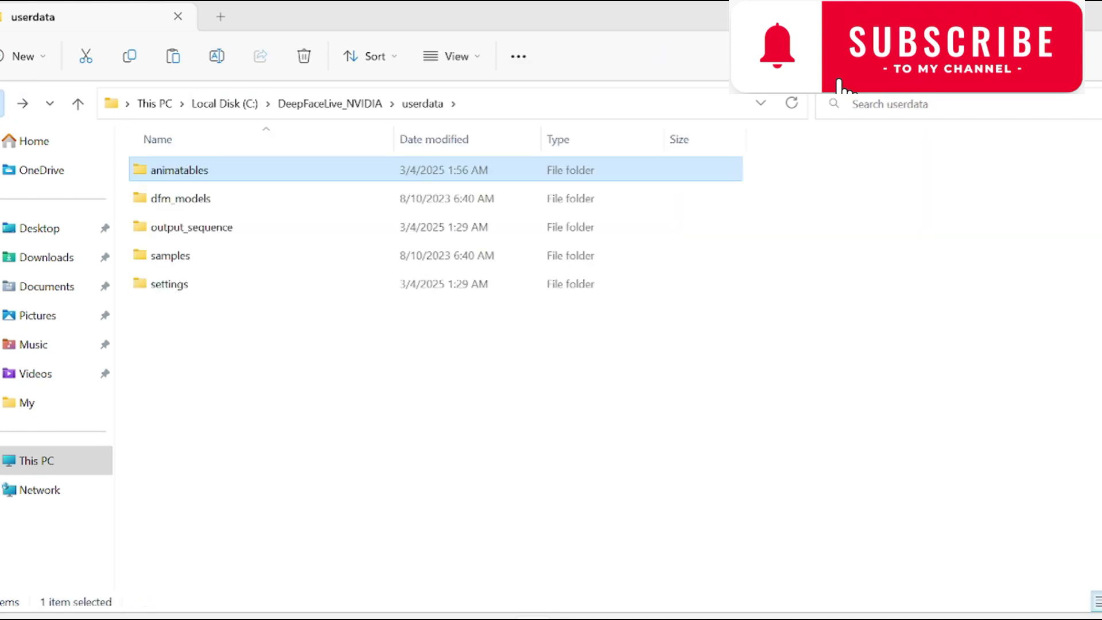
pyautogui.click(2, 103)
pyautogui.doubleClick(186, 229)
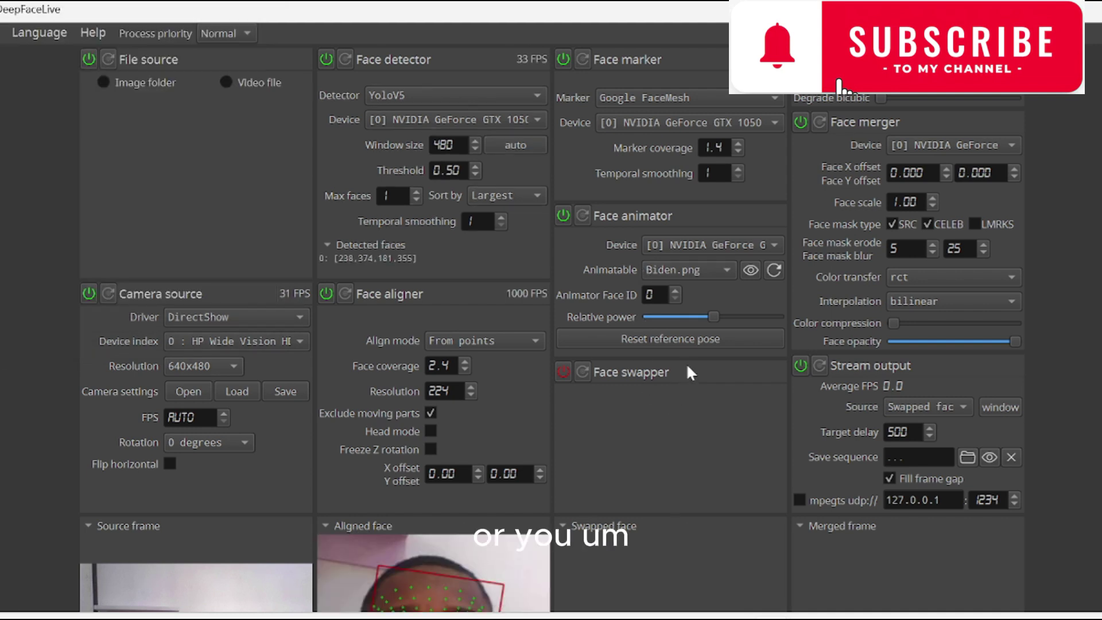
# Power-cycle the Face animator and set unnamed.jpg as its animatable.
pyautogui.click(563, 215)
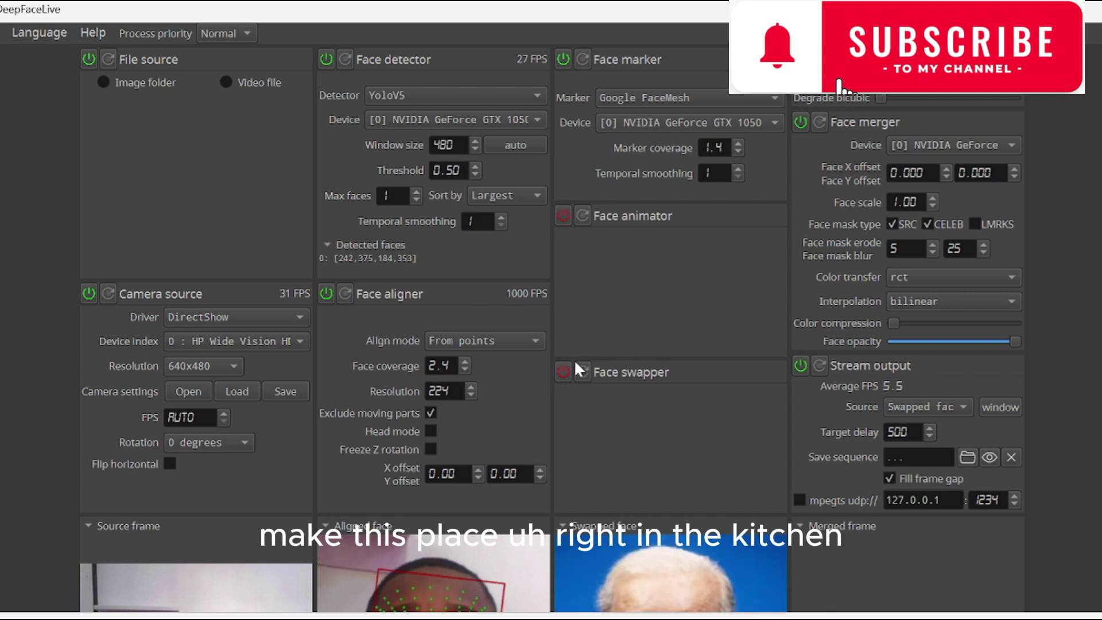
pyautogui.click(564, 217)
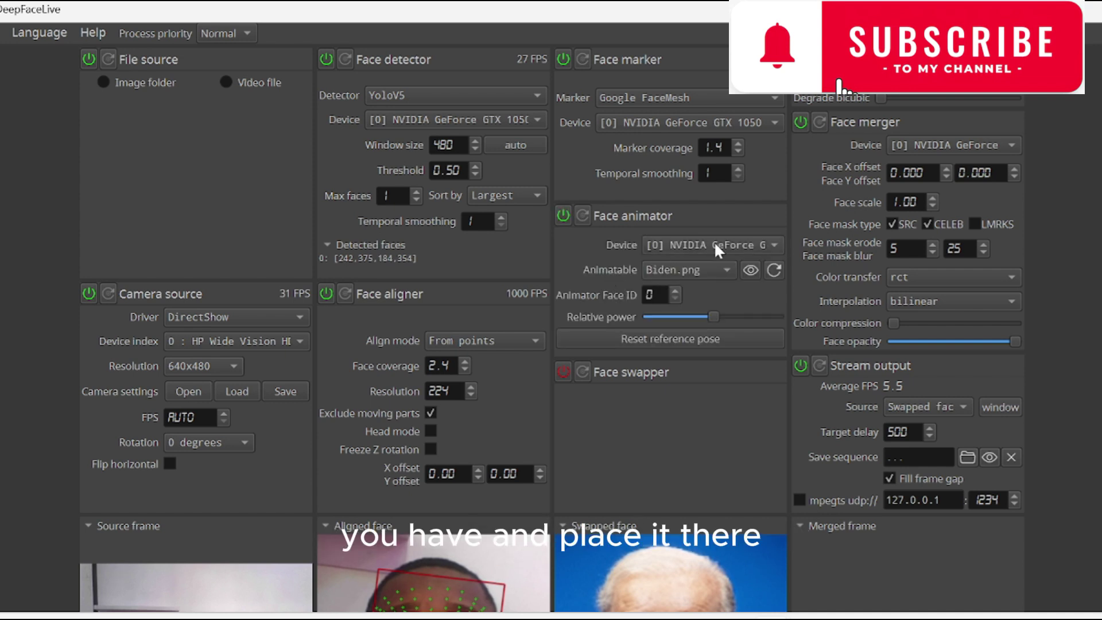
pyautogui.click(693, 269)
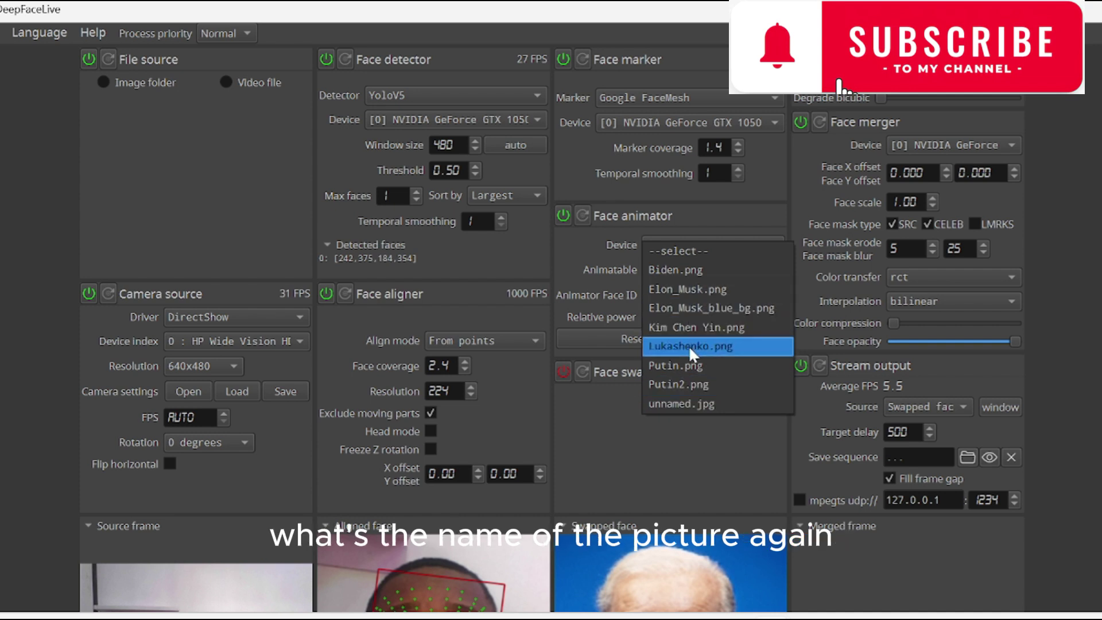
pyautogui.click(685, 404)
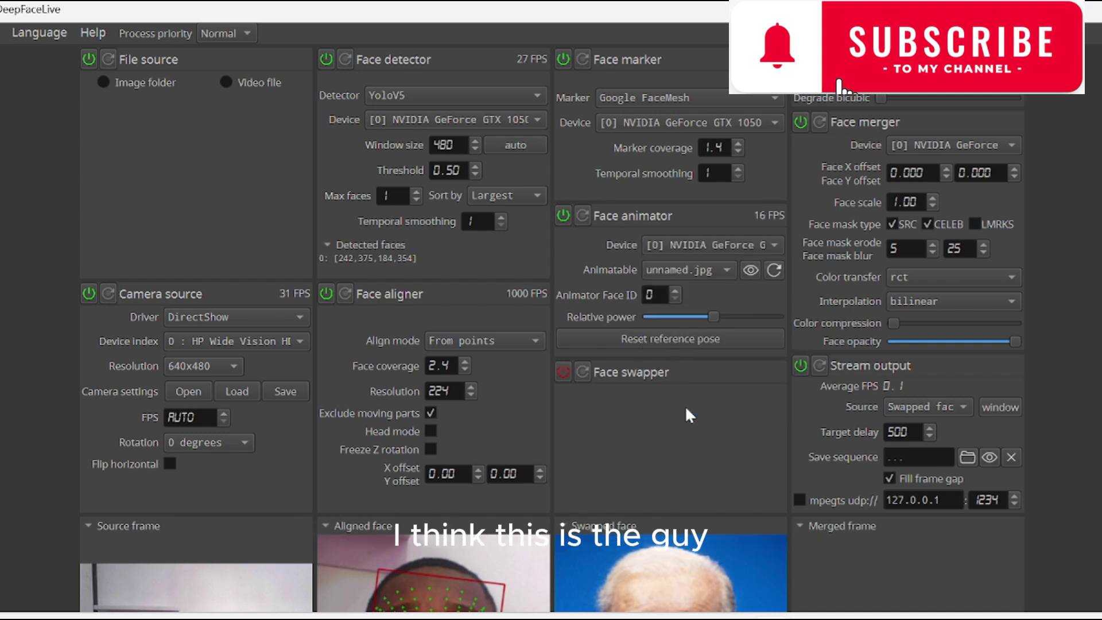